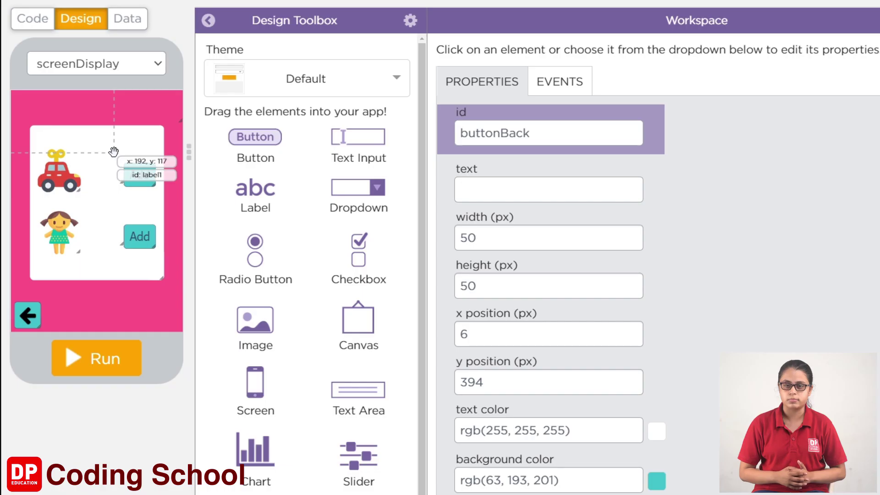
Nudge label1 into its final spot on screenDisplay, then switch to the Code workspace
left_click_drag(109, 148, 111, 146)
left_click(39, 25)
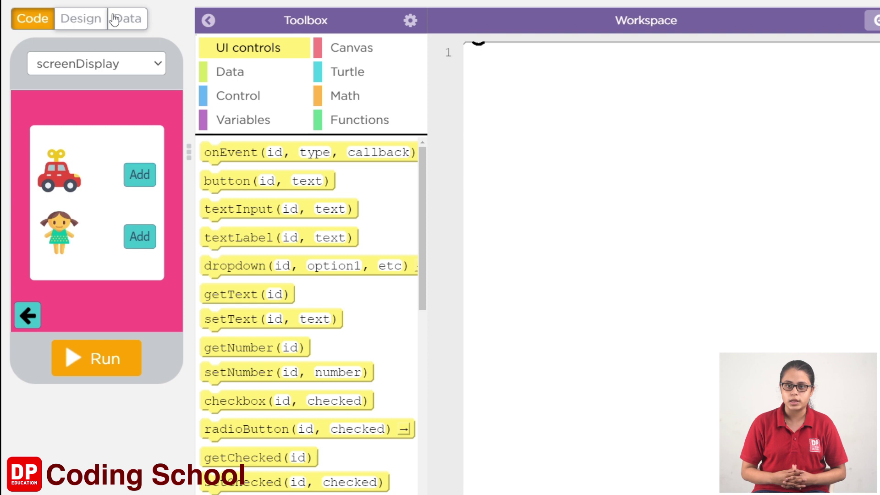
In the Data tab, enter 'Toy's Collection' as the new table name
left_click(128, 24)
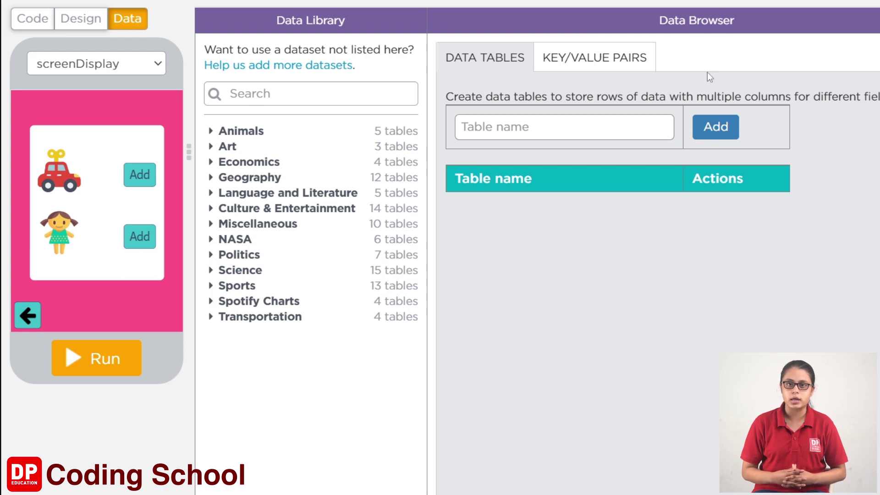
left_click(575, 118)
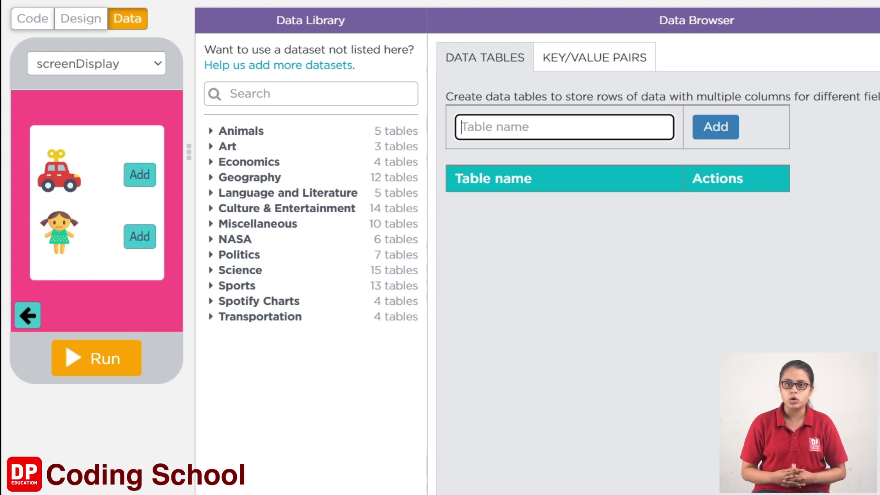
type("Toy")
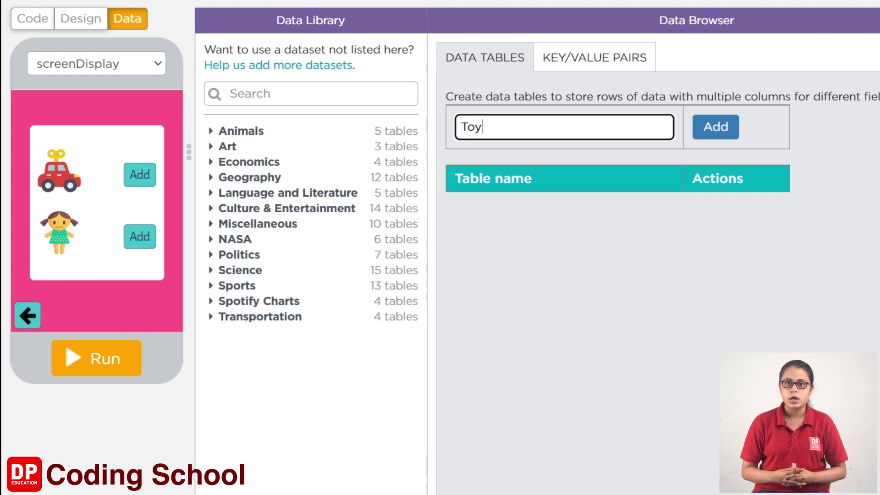
type("'s")
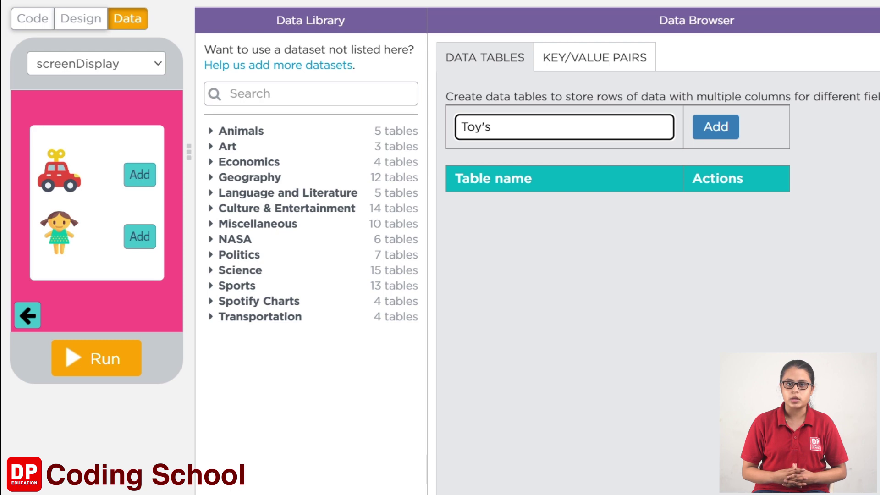
type(" C")
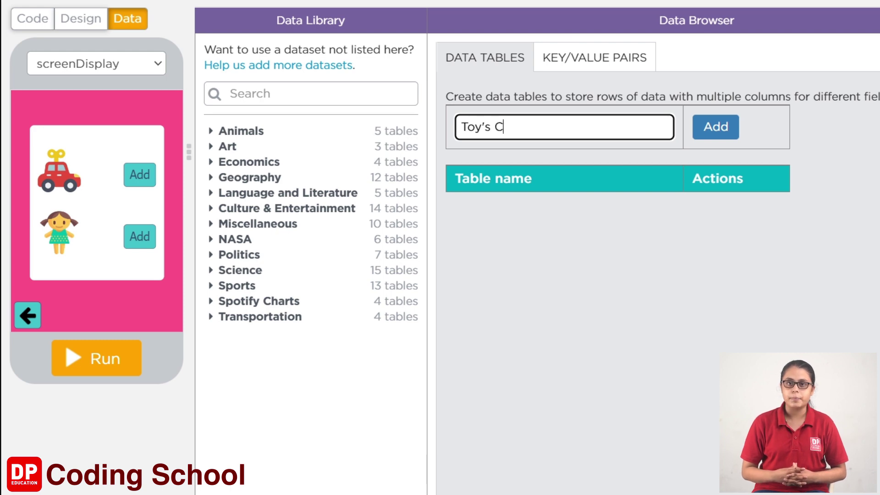
type("ollecti")
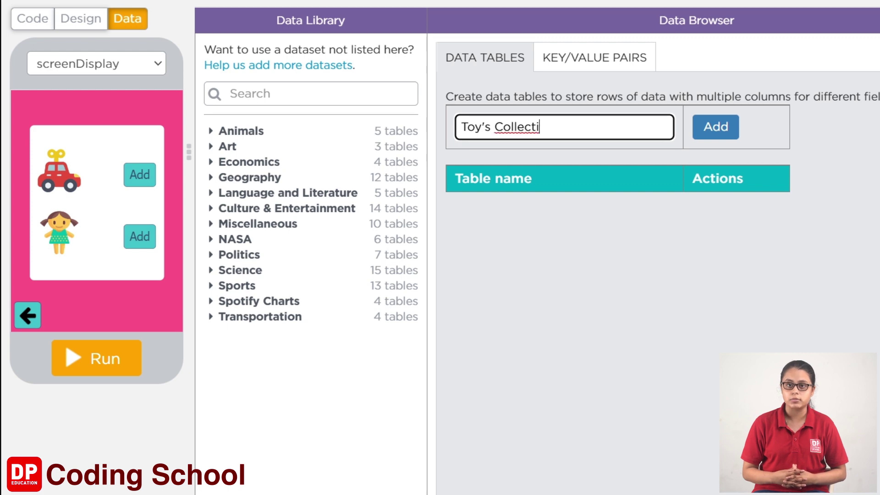
type("on")
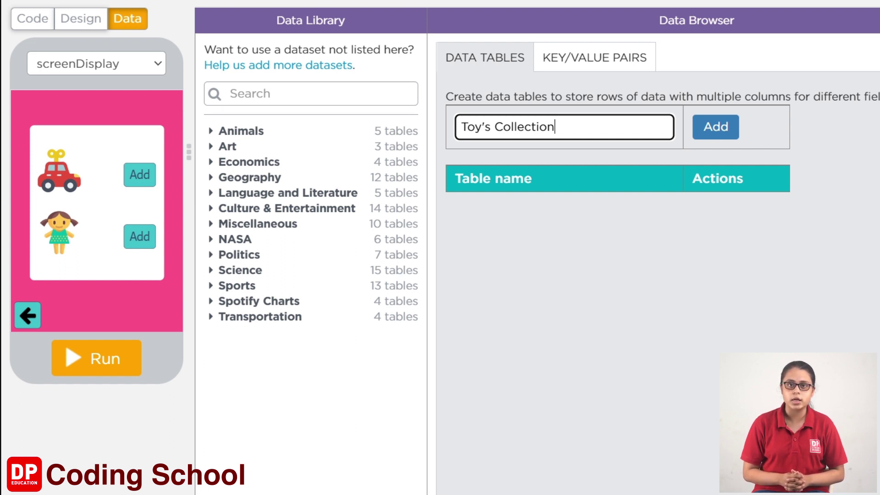
key("Tab")
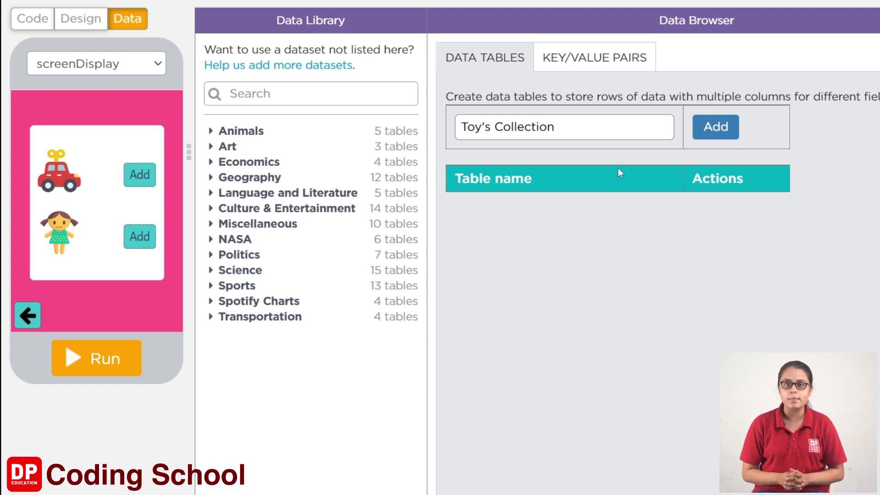
Create the Toy's Collection table, name its first column Name, and add column2 ready for renaming
left_click(735, 126)
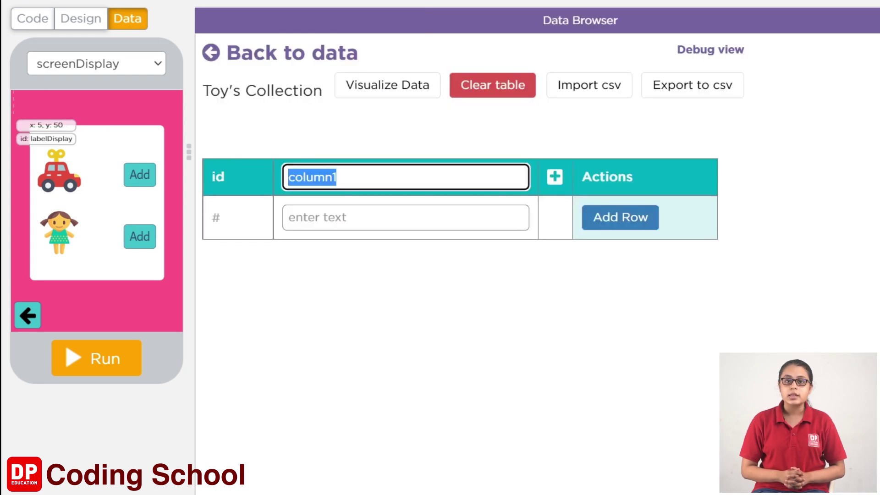
key("Return")
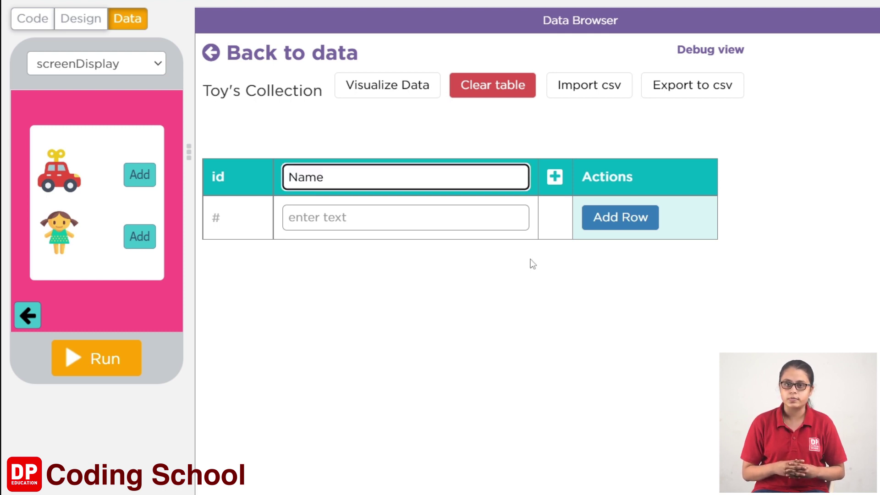
left_click(555, 177)
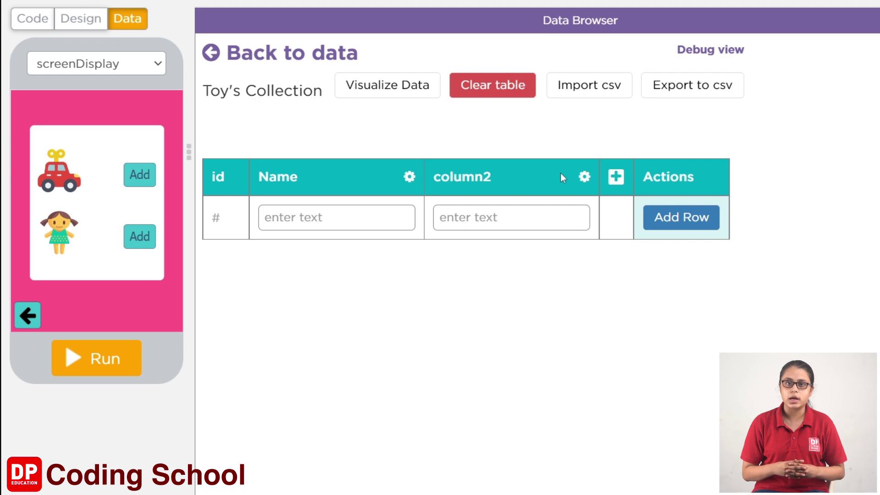
left_click(586, 177)
left_click(566, 203)
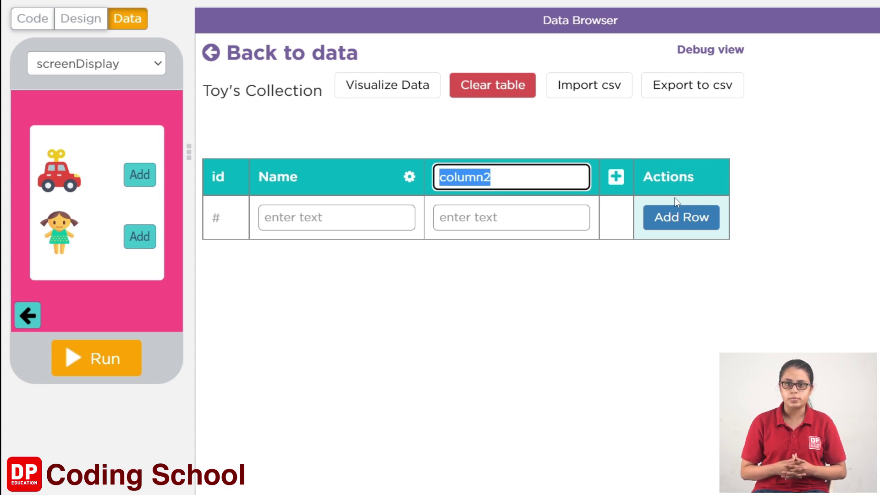
Name the second column Car, then add a third column named Doll
type("Car")
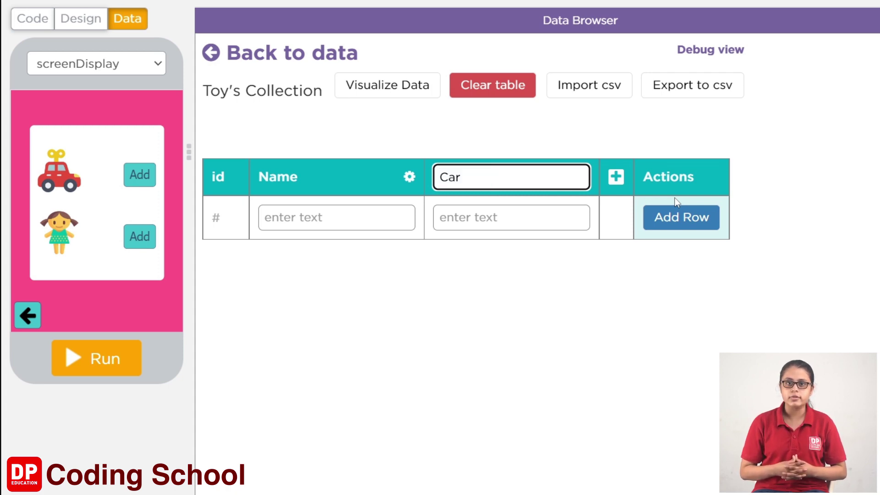
left_click(615, 179)
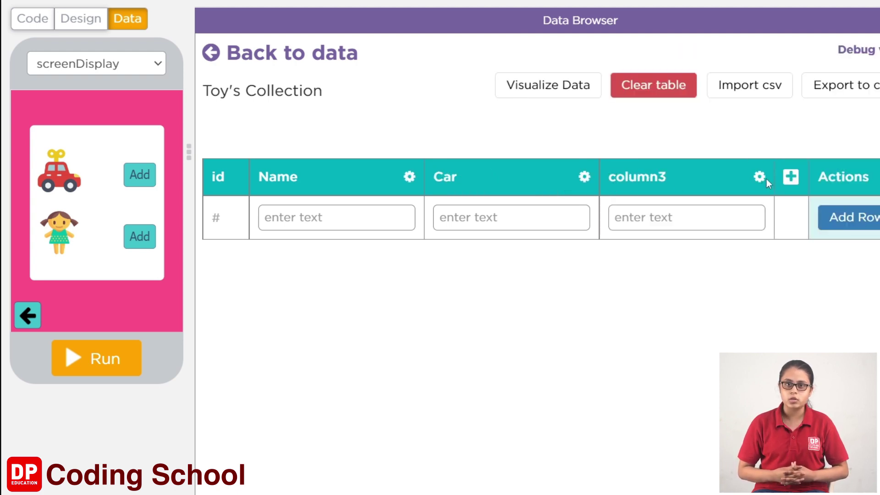
left_click(759, 177)
left_click(754, 201)
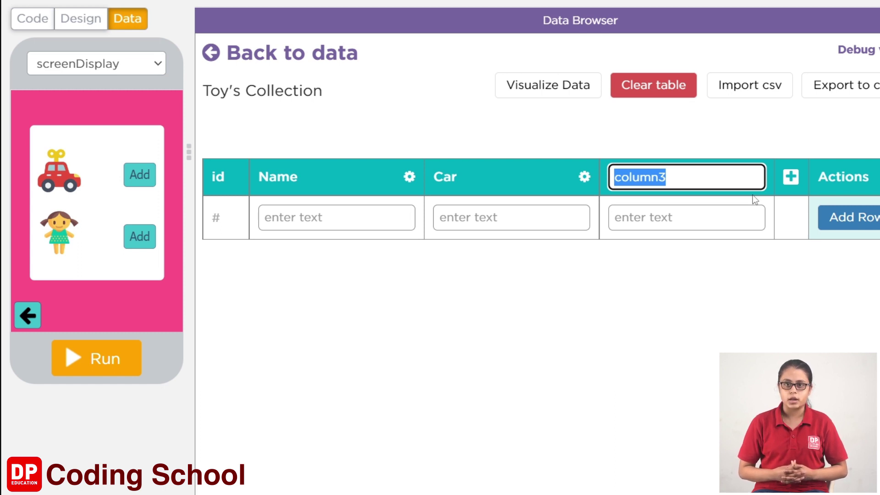
type("Doll")
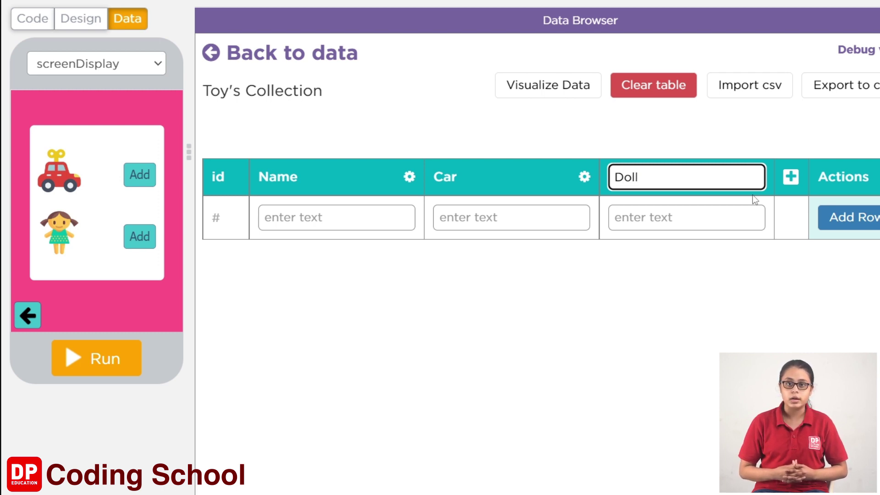
left_click(716, 287)
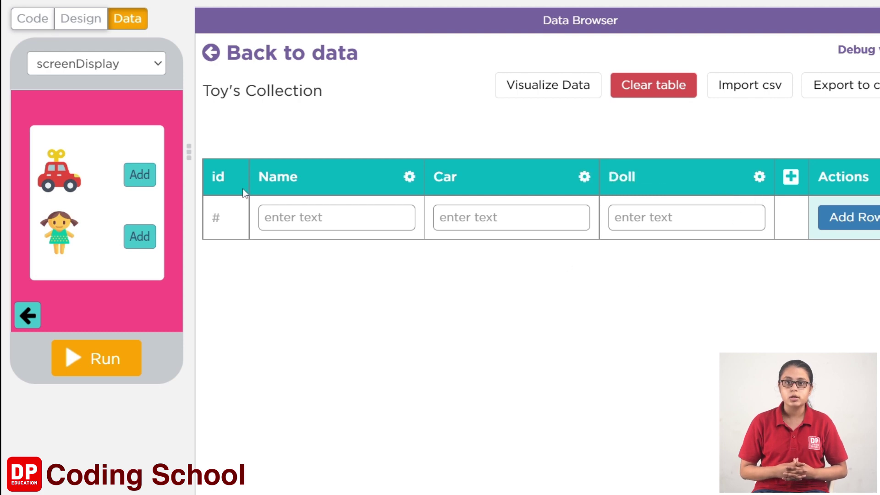
Fill in a new row with a child's name in quotes, Car 0 and Doll 0
left_click(319, 218)
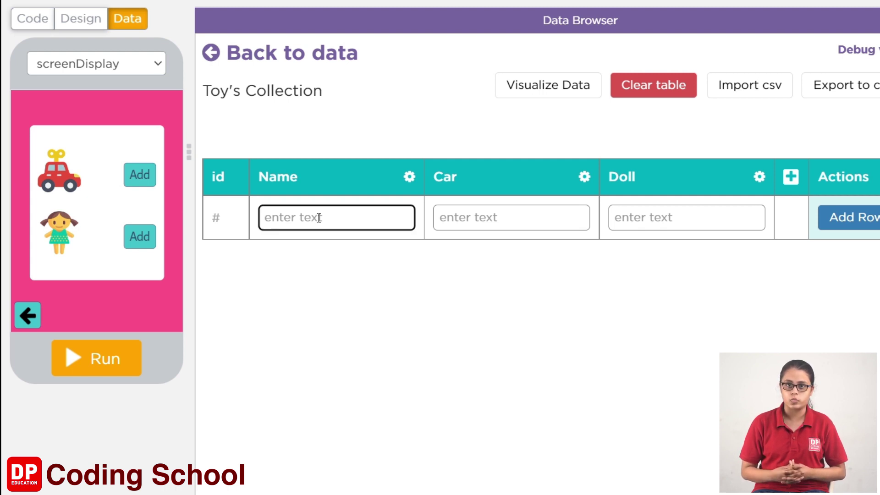
type("Joey")
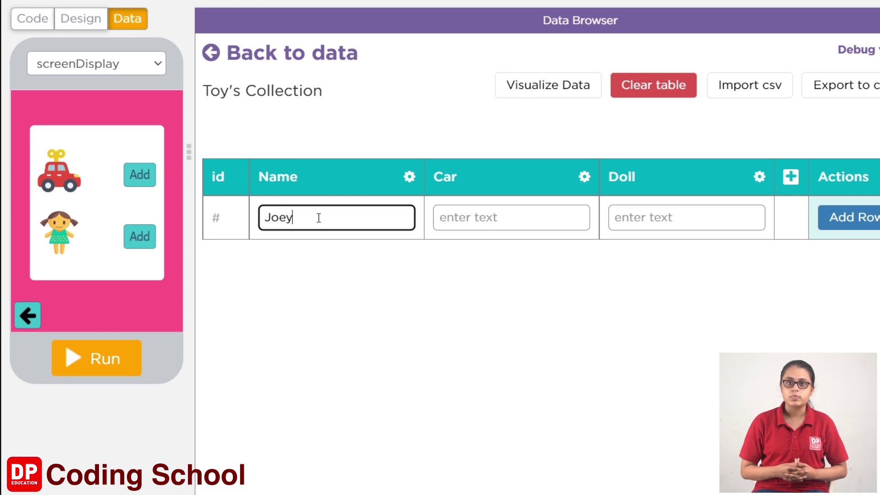
type("\"")
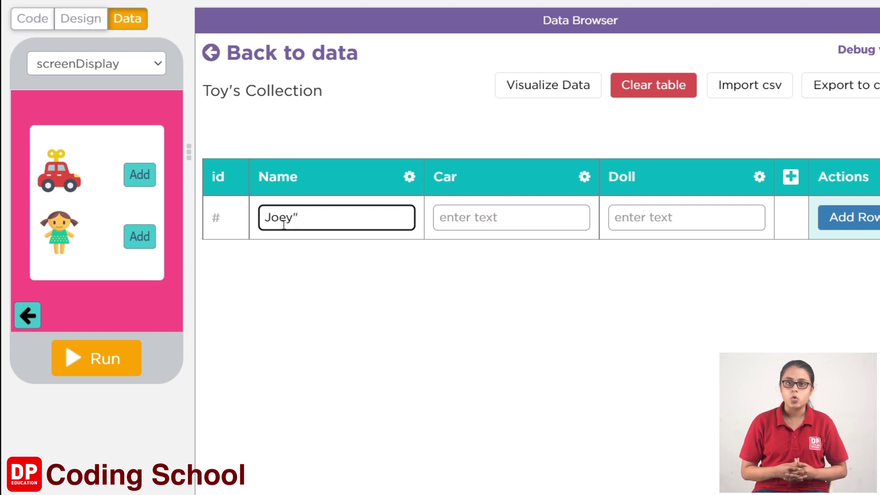
left_click(268, 212)
type("\"")
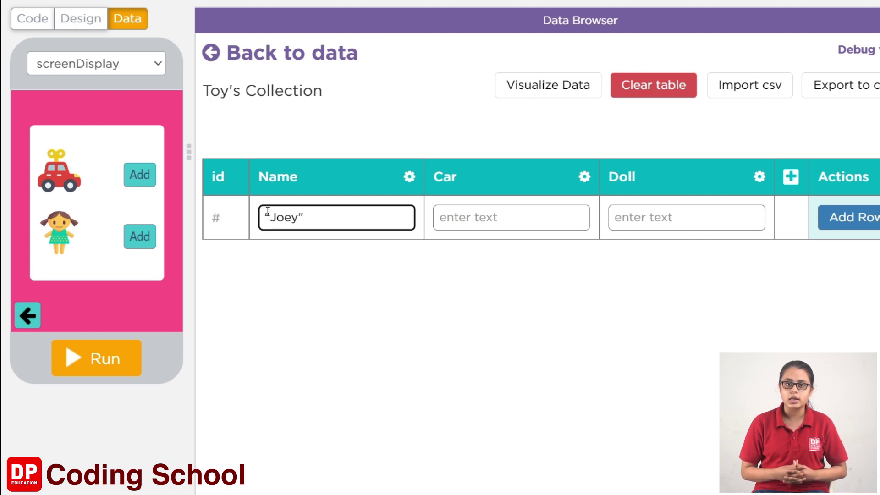
left_click(486, 219)
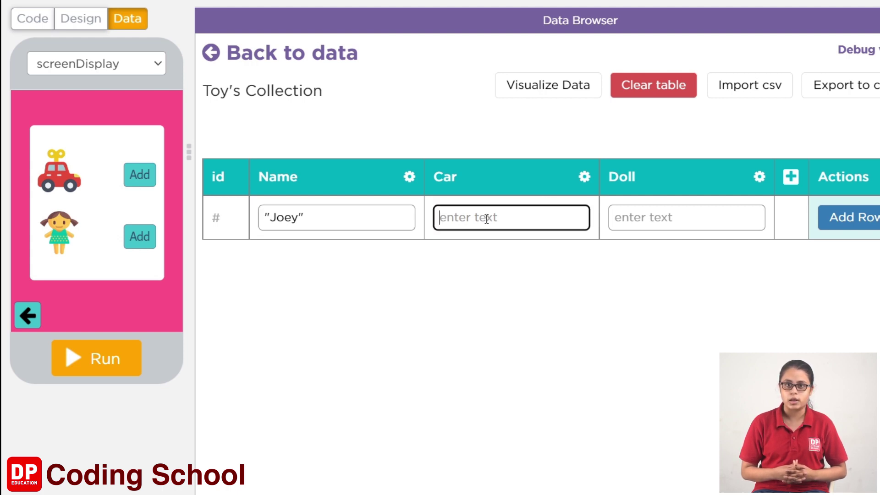
type("0")
left_click(672, 217)
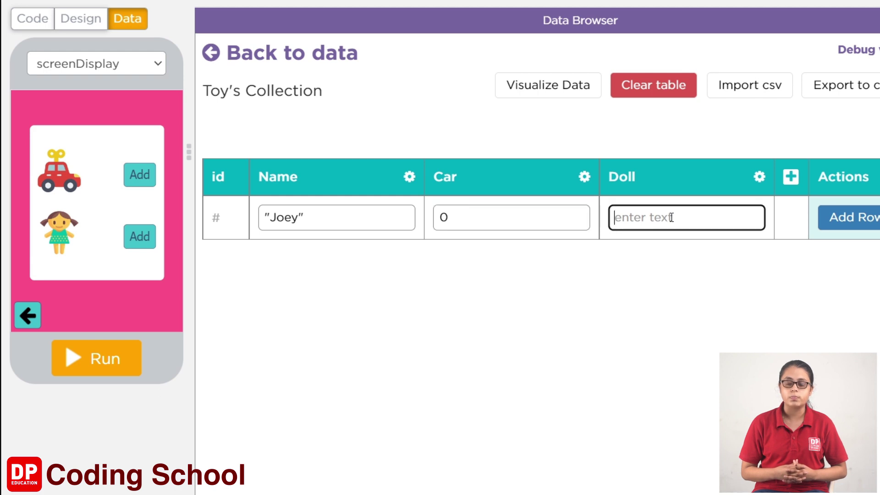
type("0")
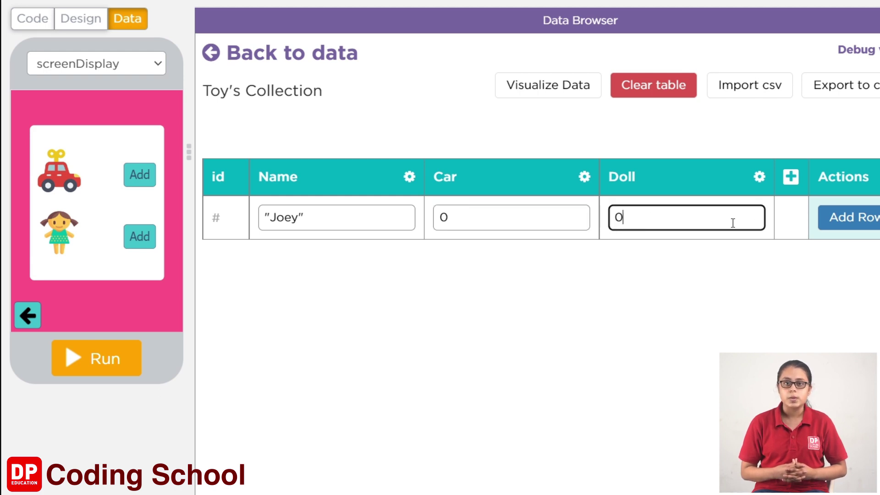
Save the first row, then enter a second row with another quoted child's name, Car 0, Doll 0
left_click(845, 220)
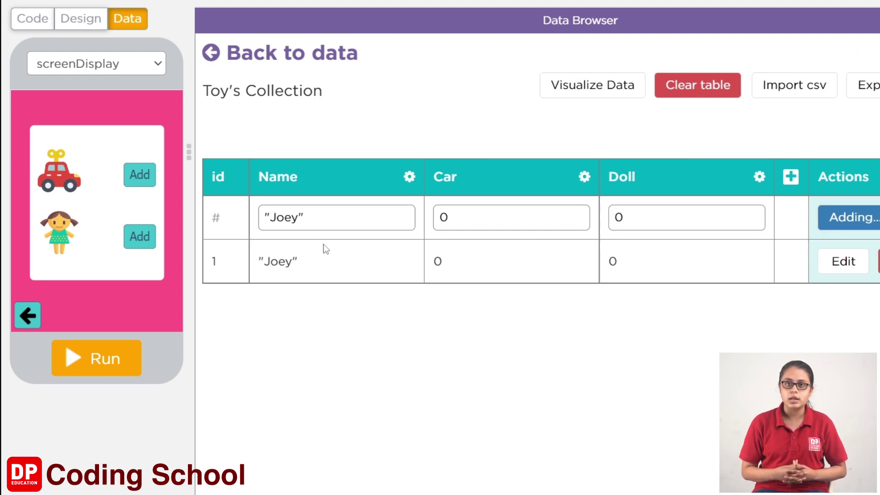
left_click(307, 218)
type("\"")
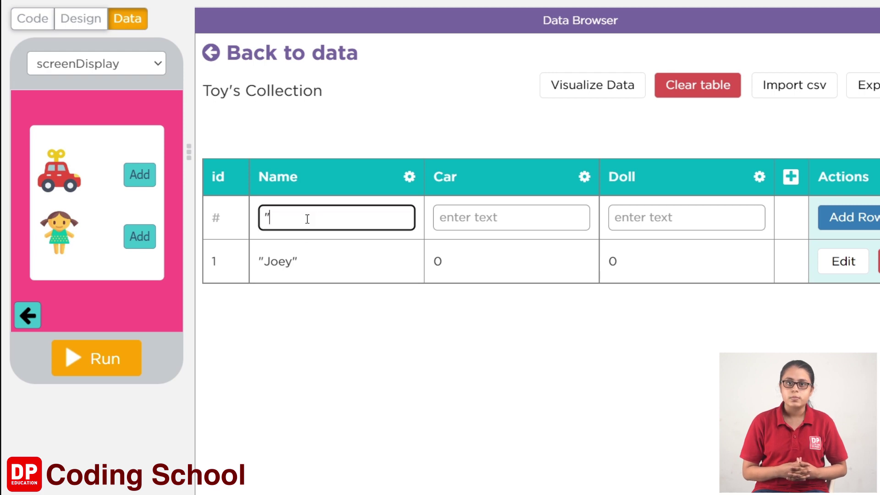
type("Ross\"")
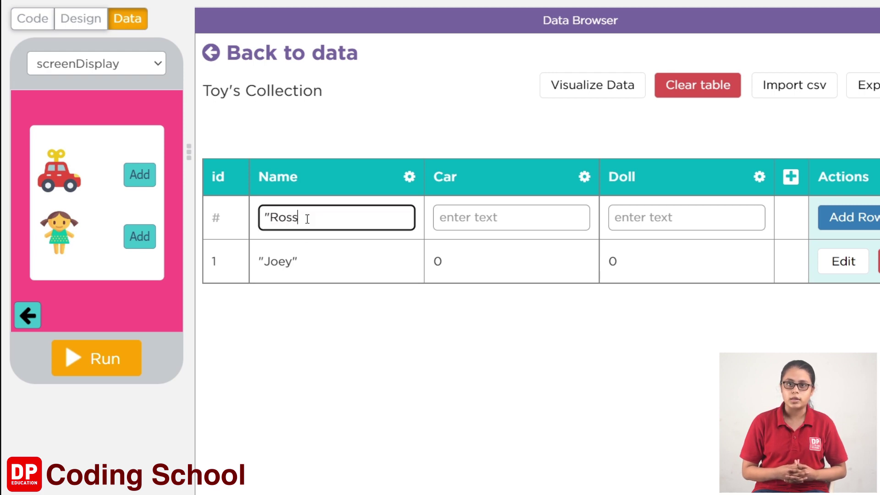
left_click(457, 222)
type("0")
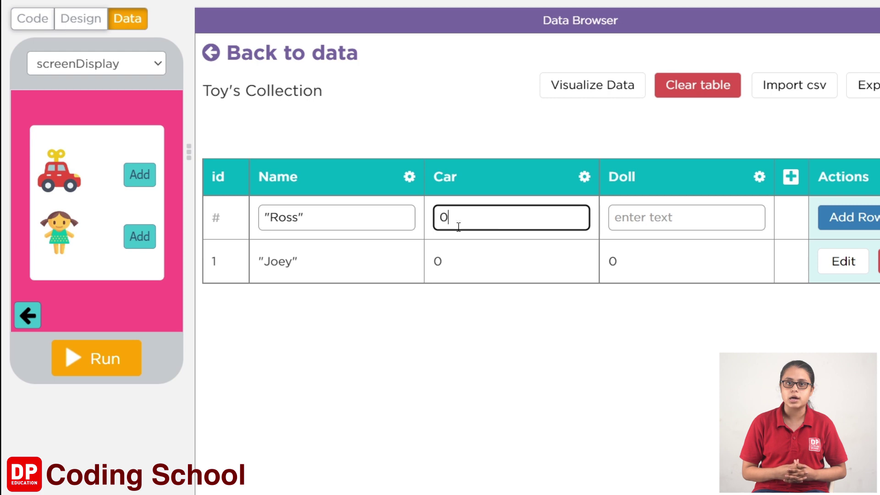
left_click(711, 217)
type("0")
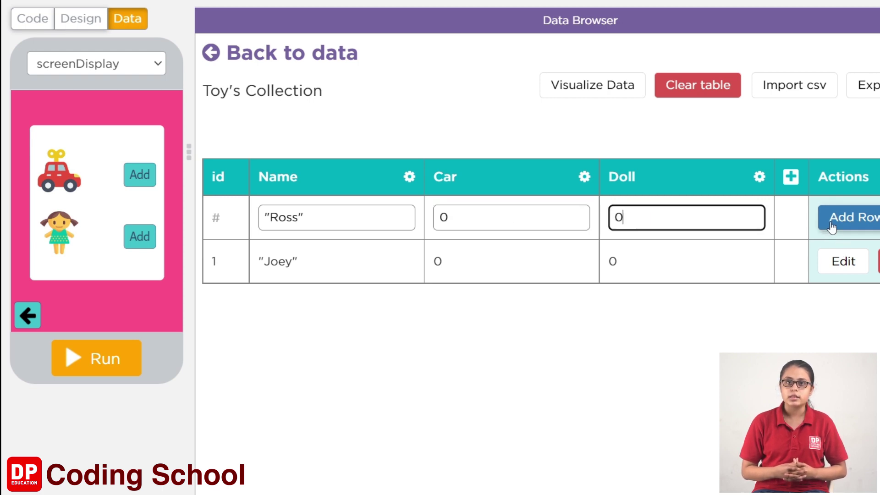
left_click(749, 338)
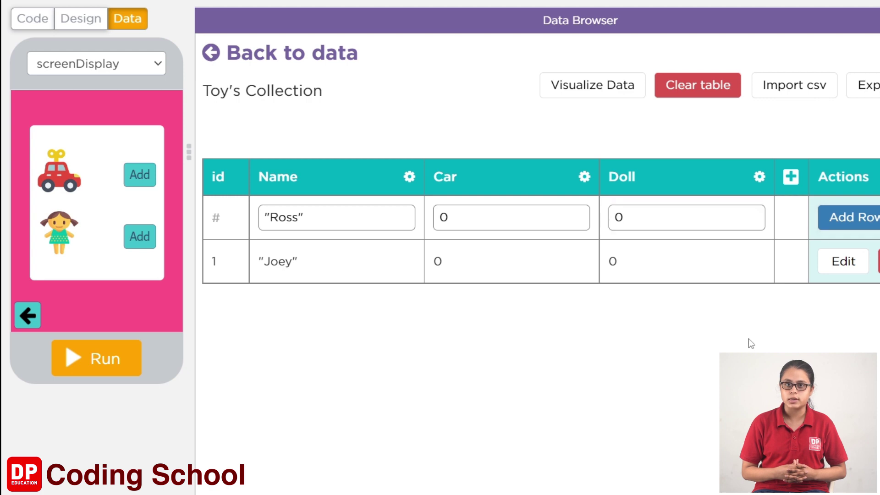
Return to the data tables list, briefly reopening Toy's Collection before going back again
left_click(211, 55)
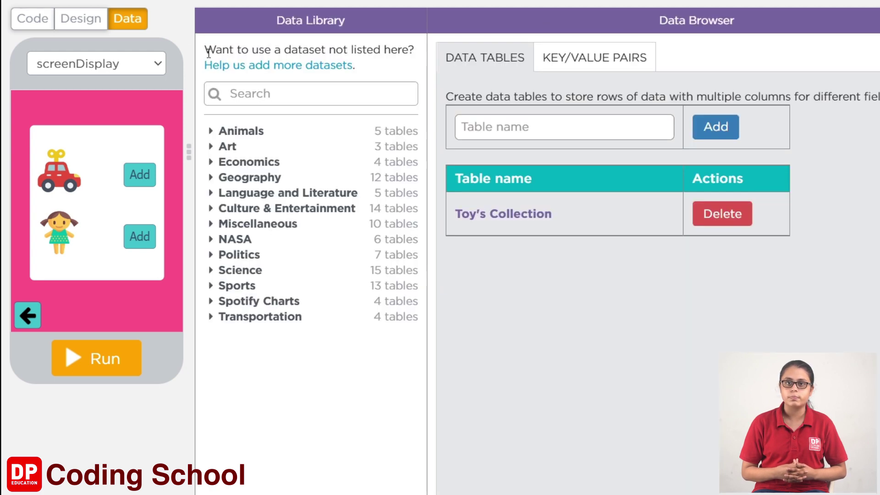
left_click(532, 214)
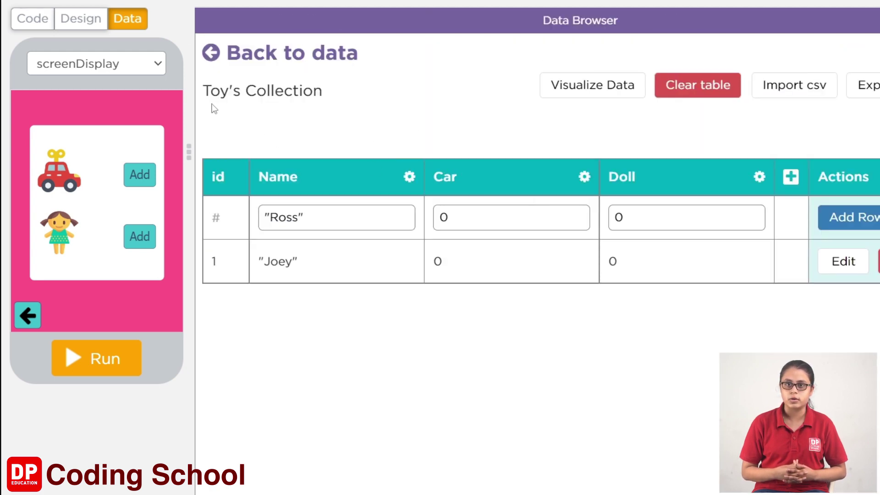
left_click(211, 53)
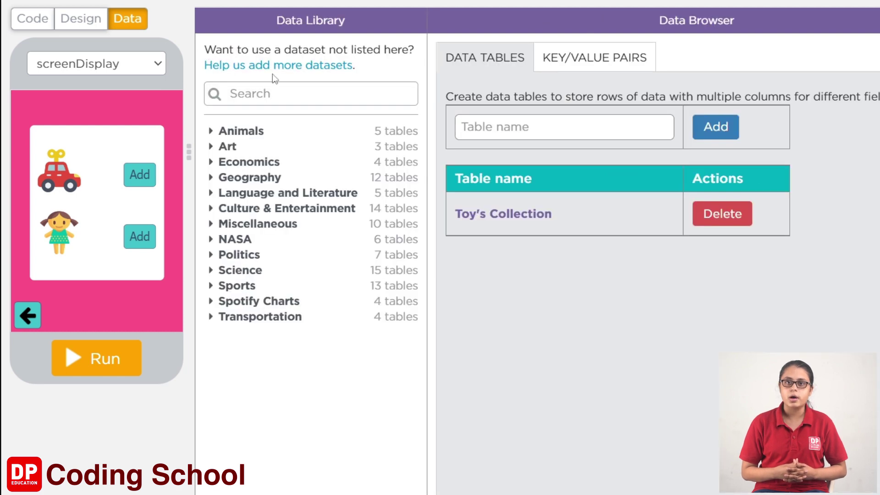